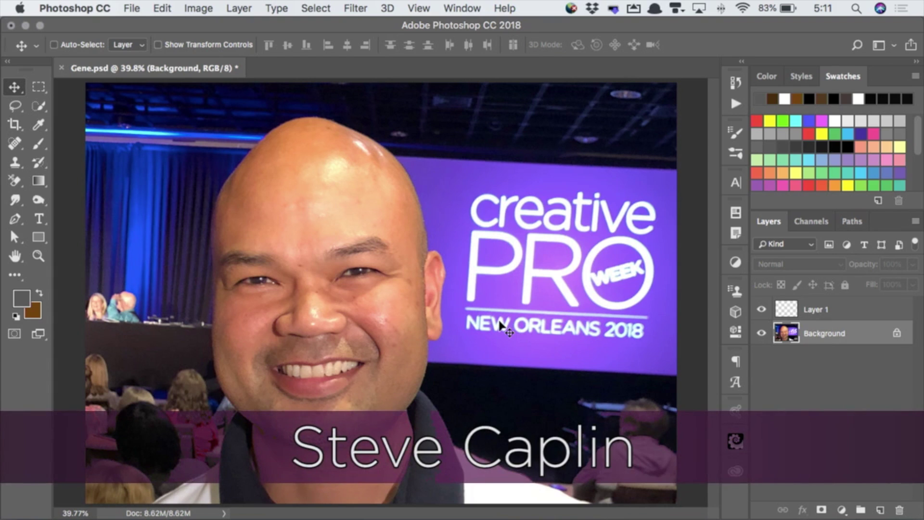
On Layer 1, brush a grey beard along the jaw and a moustache across the upper lip
{"action": "left_click", "coordinate": [789, 310]}
{"action": "key", "text": "b"}
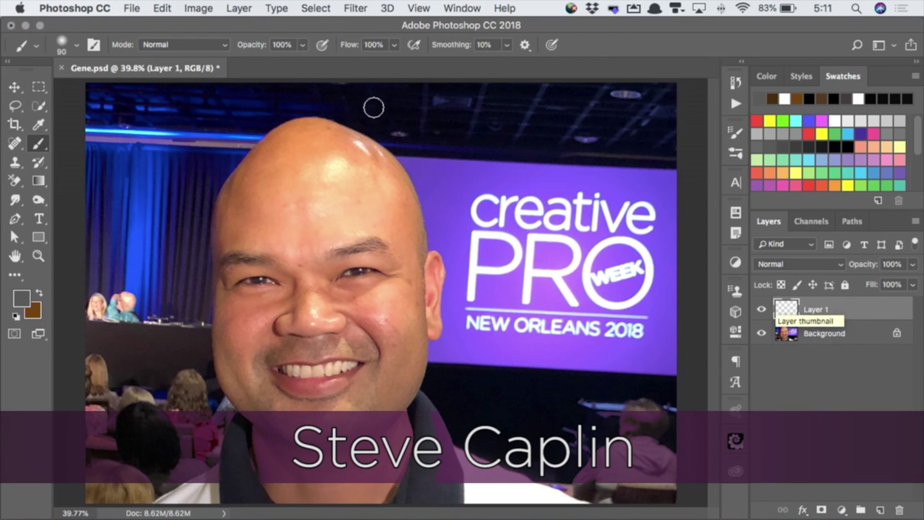
{"action": "mouse_move", "coordinate": [218, 305]}
{"action": "left_mouse_down"}
{"action": "mouse_move", "coordinate": [224, 368]}
{"action": "mouse_move", "coordinate": [246, 400]}
{"action": "mouse_move", "coordinate": [242, 383]}
{"action": "mouse_move", "coordinate": [262, 363]}
{"action": "mouse_move", "coordinate": [358, 347]}
{"action": "left_mouse_up"}
{"action": "mouse_move", "coordinate": [279, 409]}
{"action": "left_mouse_down"}
{"action": "mouse_move", "coordinate": [259, 383]}
{"action": "mouse_move", "coordinate": [293, 427]}
{"action": "mouse_move", "coordinate": [342, 429]}
{"action": "mouse_move", "coordinate": [413, 289]}
{"action": "mouse_move", "coordinate": [404, 372]}
{"action": "mouse_move", "coordinate": [419, 313]}
{"action": "mouse_move", "coordinate": [384, 408]}
{"action": "mouse_move", "coordinate": [304, 416]}
{"action": "left_mouse_up"}
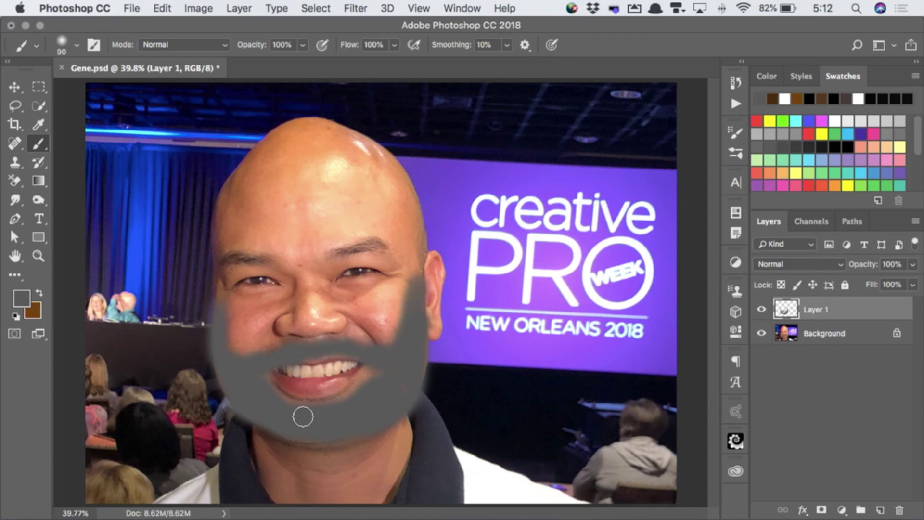
Add 101.25% Gaussian monochromatic noise to the beard, then marquee-select a rectangle around the face
{"action": "left_click", "coordinate": [350, 6]}
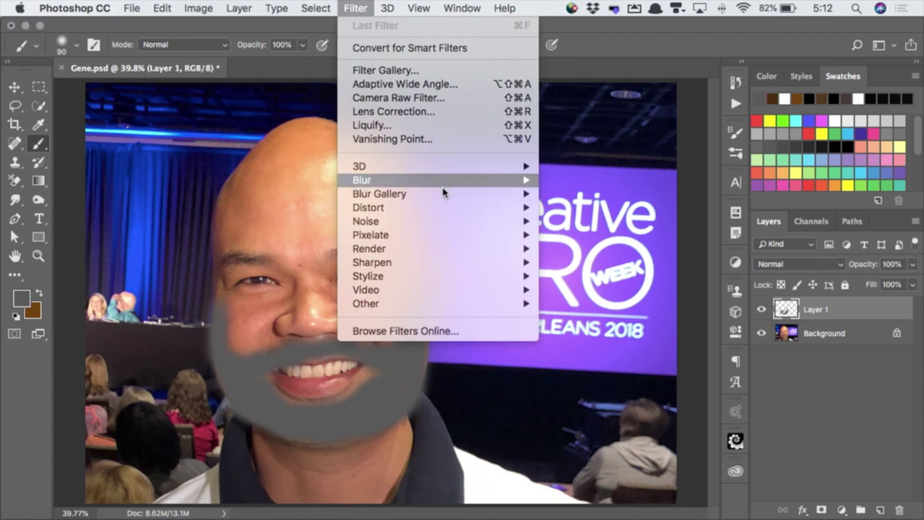
{"action": "mouse_move", "coordinate": [463, 222]}
{"action": "left_click", "coordinate": [582, 222]}
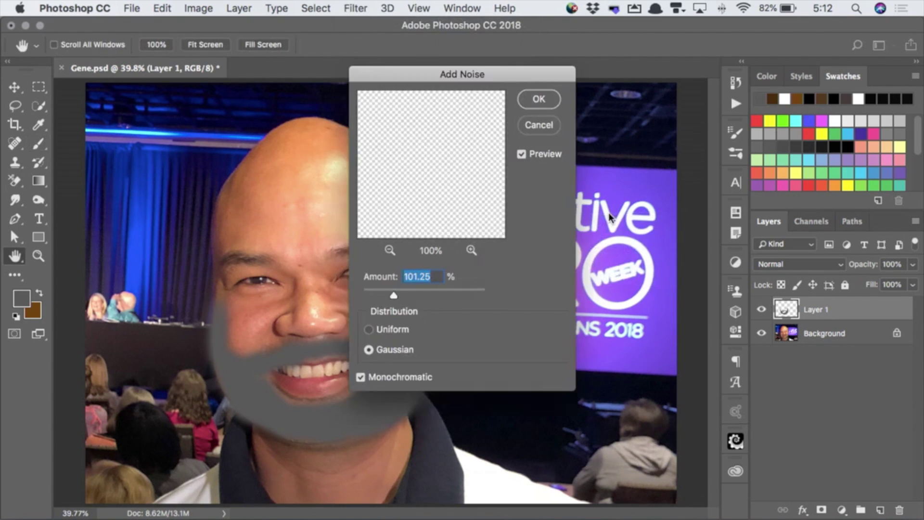
{"action": "key", "text": "Return"}
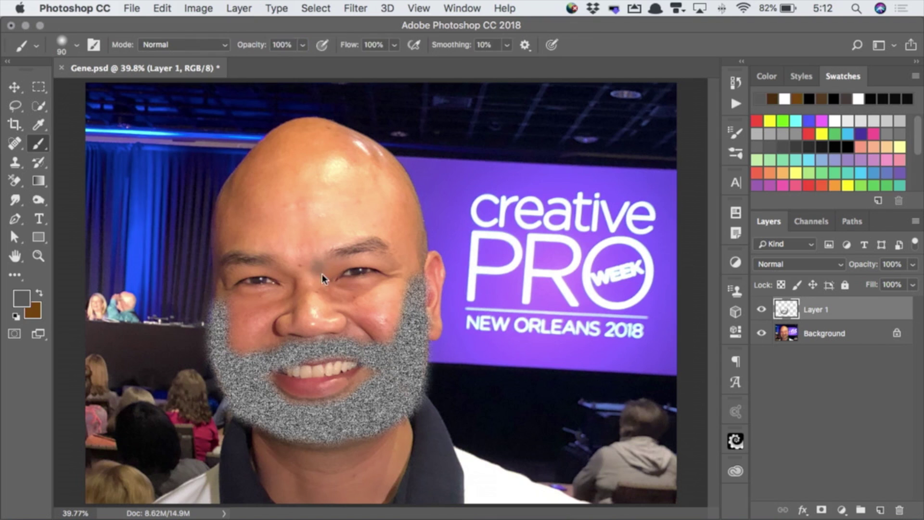
{"action": "key", "text": "m"}
{"action": "left_click_drag", "start_coordinate": [312, 276], "coordinate": [473, 461]}
Apply a Zoom radial blur (Amount 10, Good quality) to the selected face area, then deselect
{"action": "left_click", "coordinate": [355, 9]}
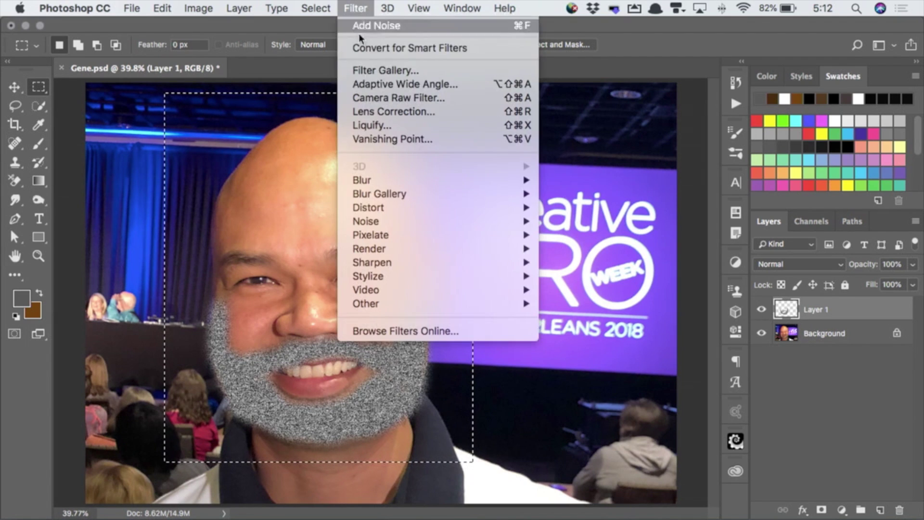
{"action": "mouse_move", "coordinate": [391, 181]}
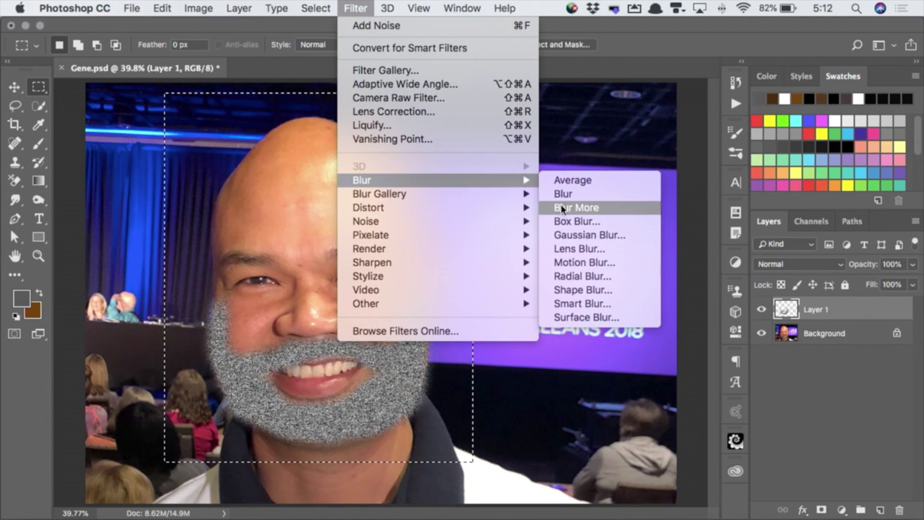
{"action": "left_click", "coordinate": [589, 277]}
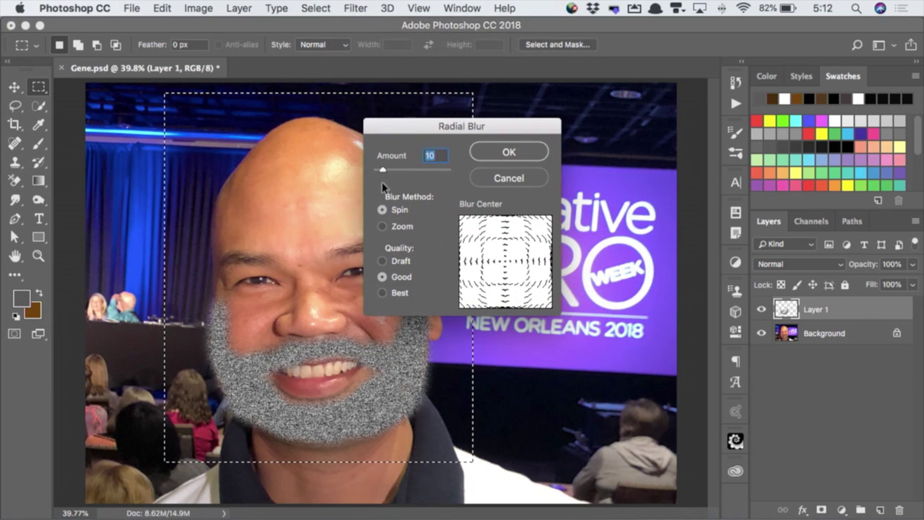
{"action": "left_click", "coordinate": [383, 227]}
{"action": "left_click", "coordinate": [516, 153]}
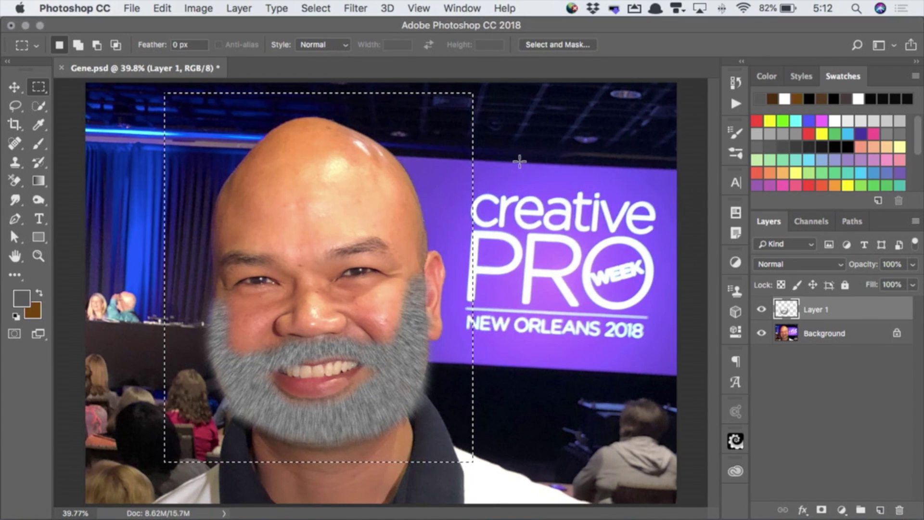
{"action": "key", "text": "super+d"}
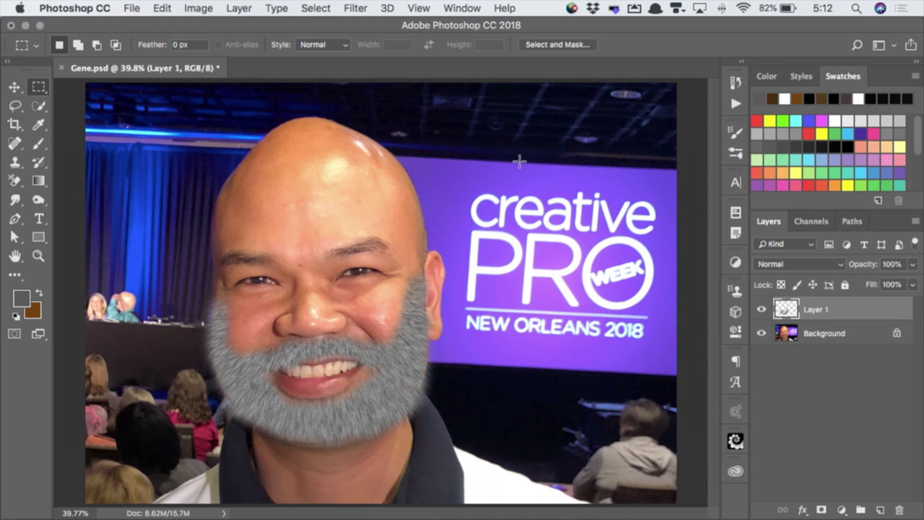
Set Layer 1 to Hard Light and mask the beard off the right cheek with a 175 px brush
{"action": "left_click", "coordinate": [830, 261]}
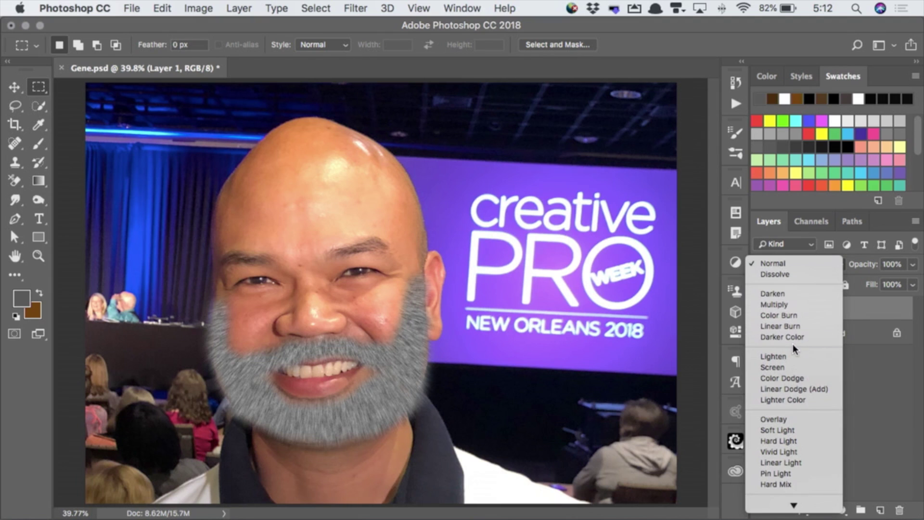
{"action": "left_click", "coordinate": [802, 441]}
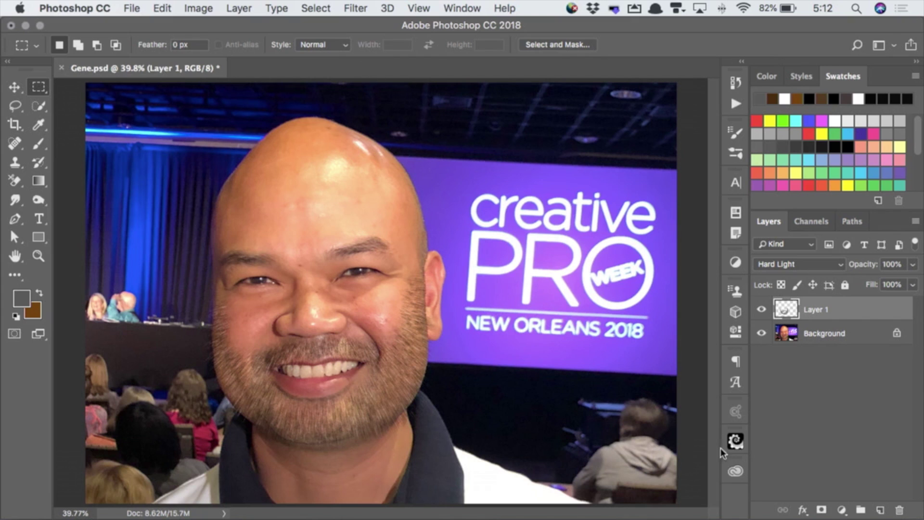
{"action": "left_click", "coordinate": [821, 511]}
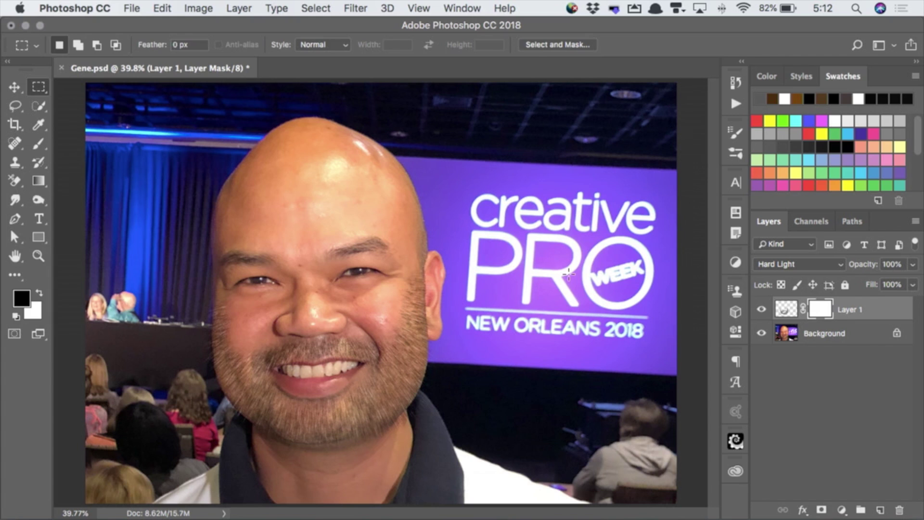
{"action": "key", "text": "b"}
{"action": "key", "text": "bracketright"}
{"action": "key", "text": "bracketright"}
{"action": "key", "text": "bracketright"}
{"action": "key", "text": "bracketright"}
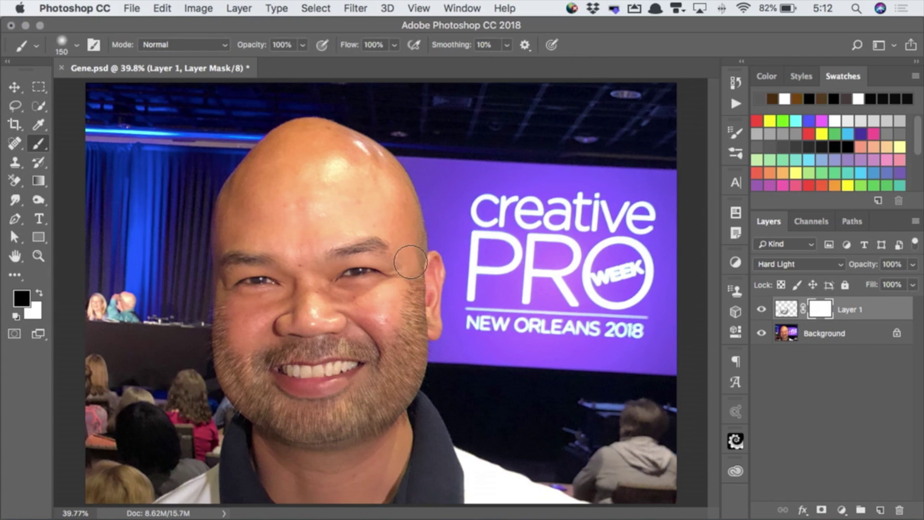
{"action": "left_click_drag", "start_coordinate": [394, 356], "coordinate": [404, 447]}
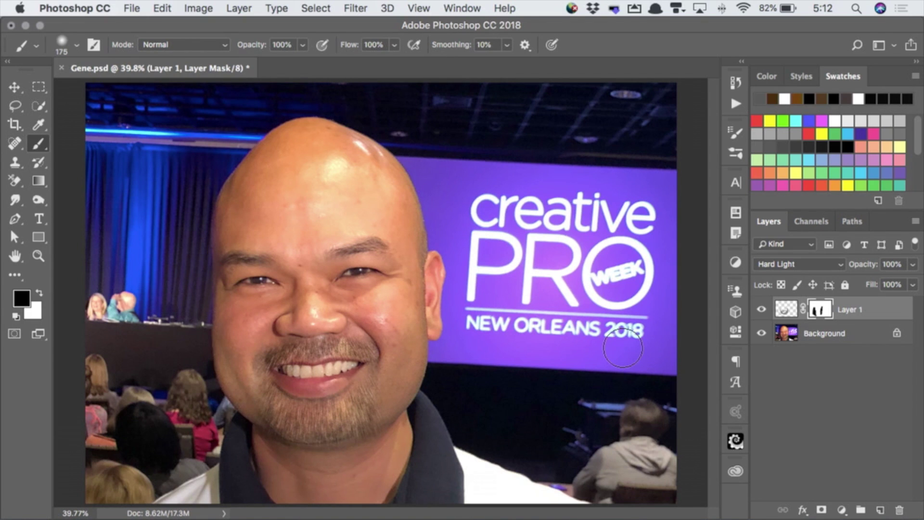
Darken the beard pixels slightly with a Curves adjustment
{"action": "left_click", "coordinate": [780, 309]}
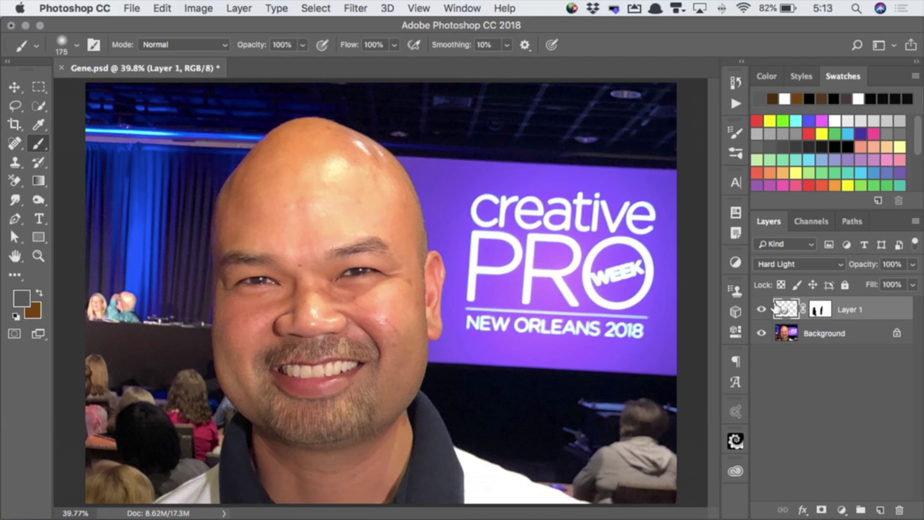
{"action": "key", "text": "super+m"}
{"action": "left_click_drag", "start_coordinate": [387, 230], "coordinate": [391, 247]}
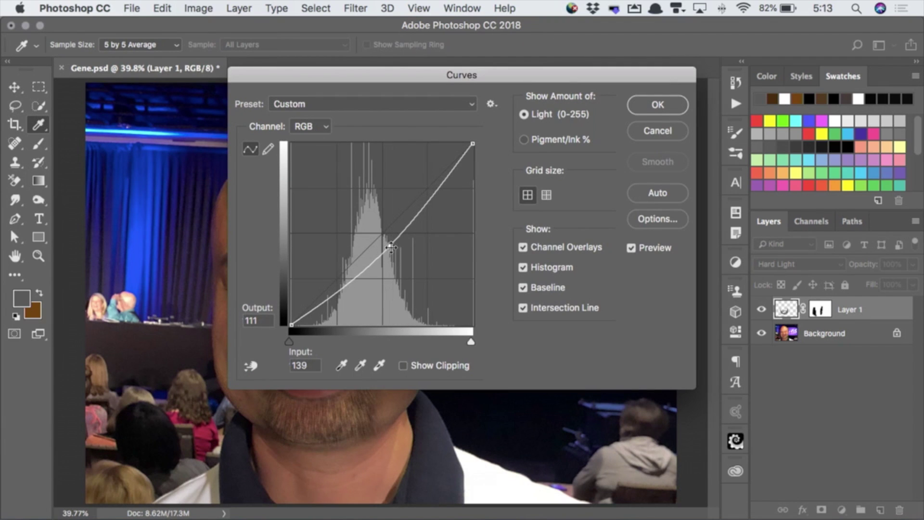
{"action": "key", "text": "Return"}
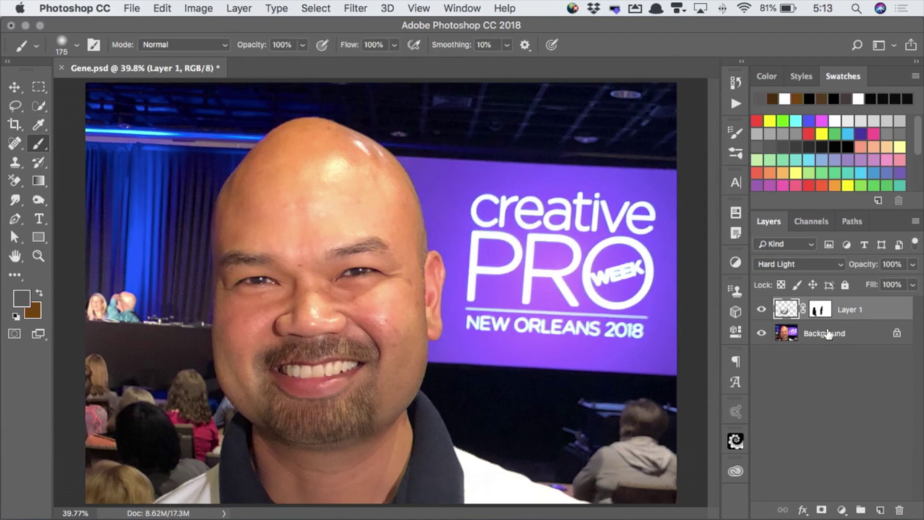
{"action": "key", "text": "super+shift+n"}
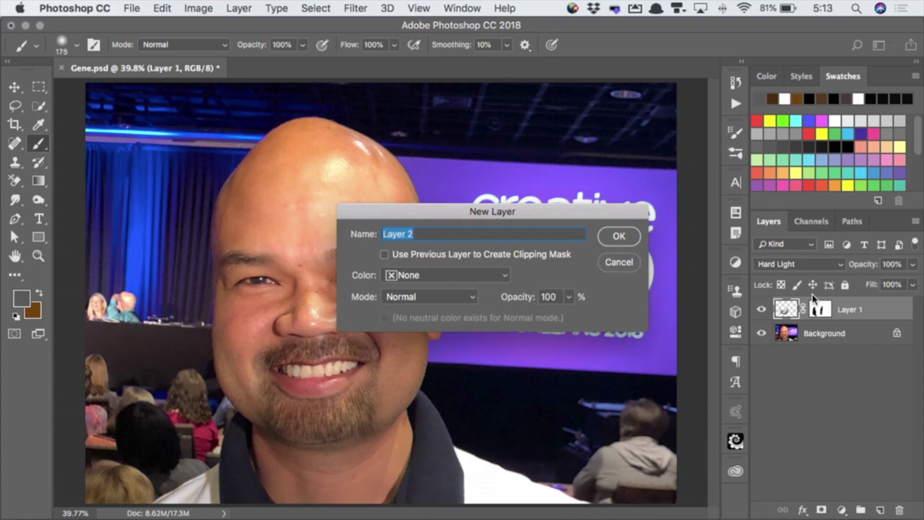
Create Layer 2 and paint curly brown hair over the forehead and crown with the 125 px hair brush
{"action": "key", "text": "Return"}
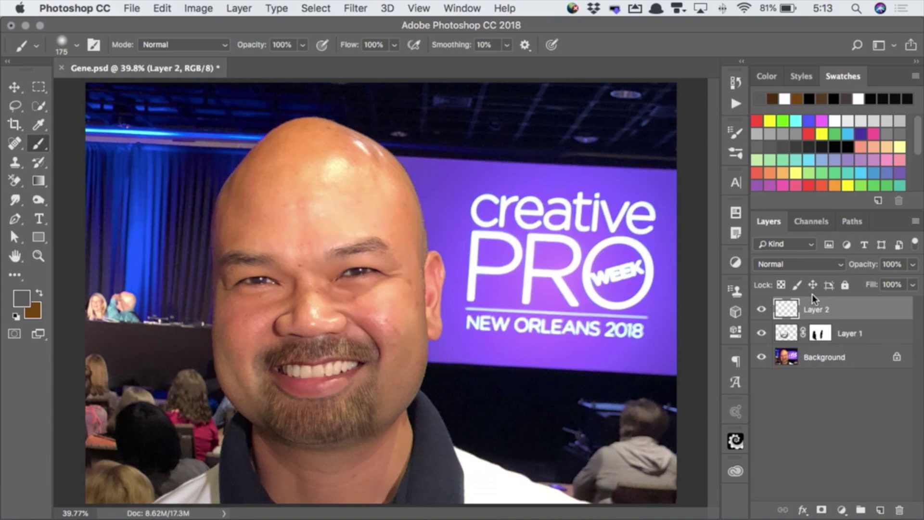
{"action": "right_click", "coordinate": [462, 245]}
{"action": "left_click_drag", "start_coordinate": [634, 387], "coordinate": [632, 441]}
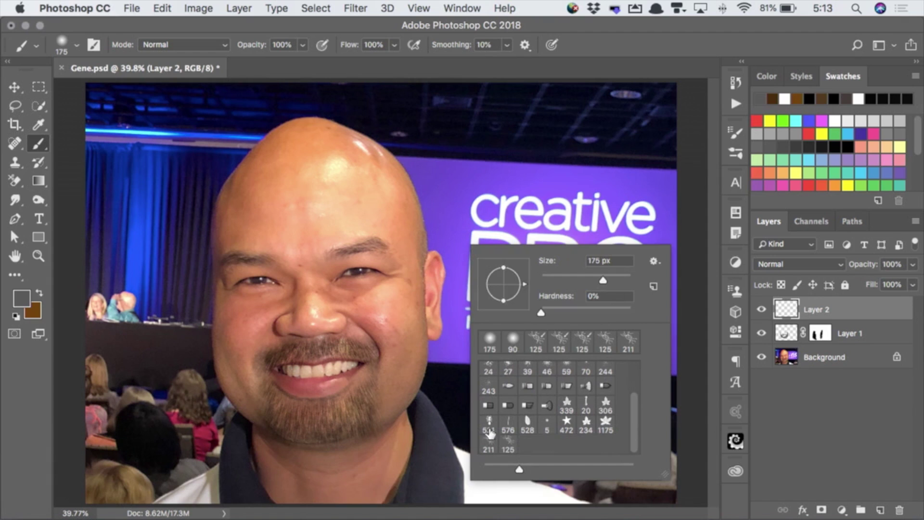
{"action": "left_click", "coordinate": [509, 448]}
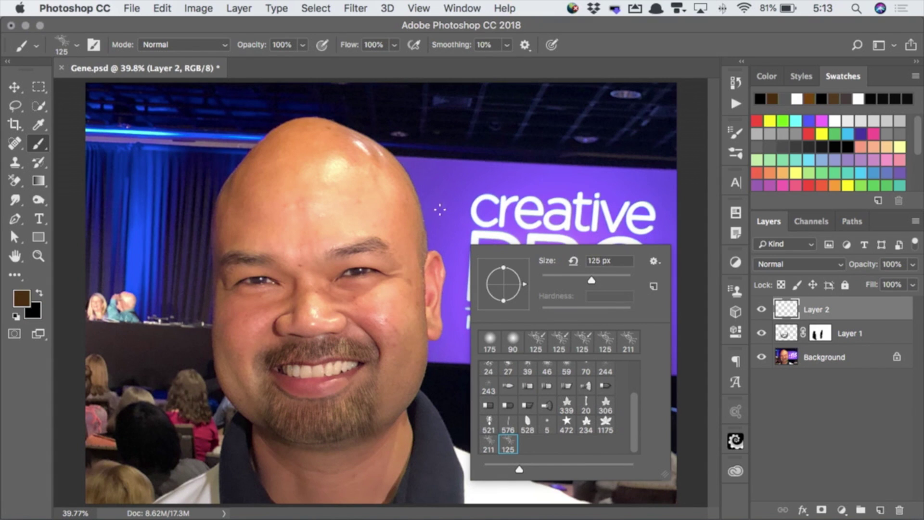
{"action": "key", "text": "Return"}
{"action": "mouse_move", "coordinate": [214, 259]}
{"action": "left_mouse_down"}
{"action": "mouse_move", "coordinate": [228, 185]}
{"action": "mouse_move", "coordinate": [251, 147]}
{"action": "mouse_move", "coordinate": [279, 137]}
{"action": "mouse_move", "coordinate": [249, 203]}
{"action": "mouse_move", "coordinate": [294, 194]}
{"action": "mouse_move", "coordinate": [301, 138]}
{"action": "mouse_move", "coordinate": [321, 127]}
{"action": "mouse_move", "coordinate": [381, 164]}
{"action": "mouse_move", "coordinate": [382, 176]}
{"action": "mouse_move", "coordinate": [361, 159]}
{"action": "mouse_move", "coordinate": [367, 182]}
{"action": "mouse_move", "coordinate": [378, 158]}
{"action": "mouse_move", "coordinate": [414, 206]}
{"action": "mouse_move", "coordinate": [425, 197]}
{"action": "mouse_move", "coordinate": [438, 237]}
{"action": "mouse_move", "coordinate": [429, 224]}
{"action": "mouse_move", "coordinate": [416, 245]}
{"action": "mouse_move", "coordinate": [383, 215]}
{"action": "left_mouse_up"}
{"action": "mouse_move", "coordinate": [216, 257]}
{"action": "left_mouse_down"}
{"action": "mouse_move", "coordinate": [252, 213]}
{"action": "mouse_move", "coordinate": [318, 199]}
{"action": "mouse_move", "coordinate": [368, 222]}
{"action": "mouse_move", "coordinate": [399, 170]}
{"action": "mouse_move", "coordinate": [221, 148]}
{"action": "mouse_move", "coordinate": [299, 126]}
{"action": "mouse_move", "coordinate": [407, 207]}
{"action": "mouse_move", "coordinate": [369, 196]}
{"action": "mouse_move", "coordinate": [388, 136]}
{"action": "mouse_move", "coordinate": [270, 178]}
{"action": "left_mouse_up"}
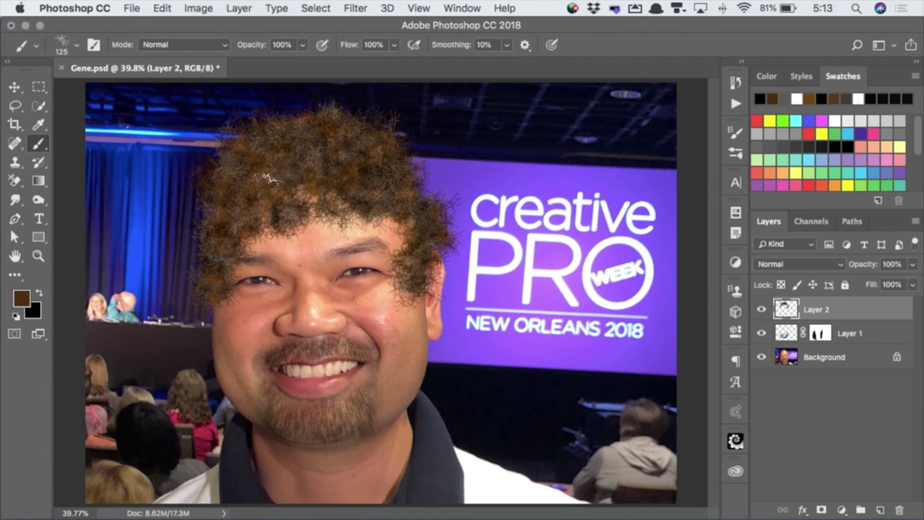
Zoom to 100% on the eyes and trace a closed pen path around the left eye
{"action": "left_click", "coordinate": [266, 273]}
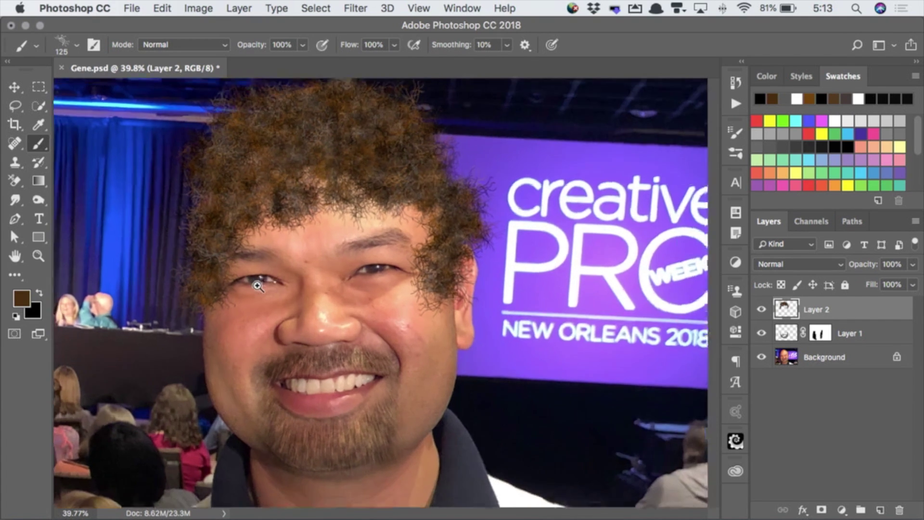
{"action": "left_click", "coordinate": [267, 273]}
{"action": "left_click", "coordinate": [267, 273]}
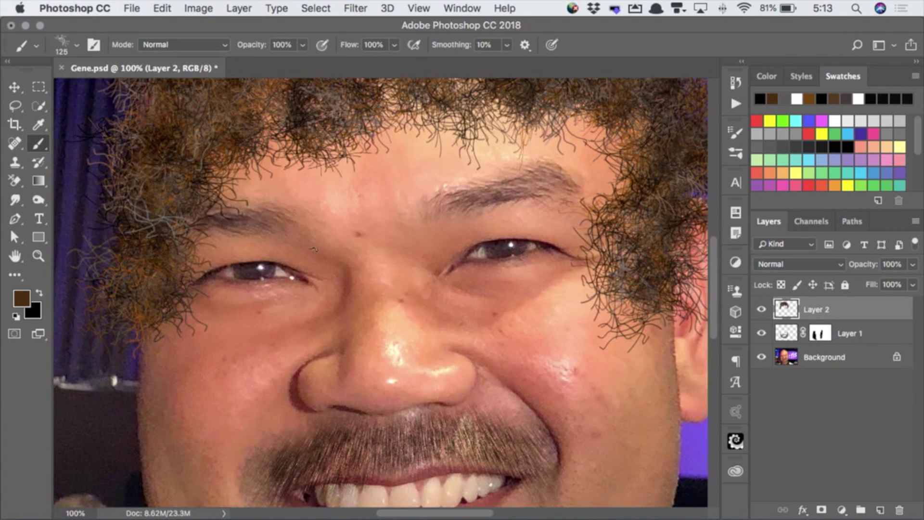
{"action": "key", "text": "p"}
{"action": "left_click_drag", "start_coordinate": [223, 270], "coordinate": [241, 257]}
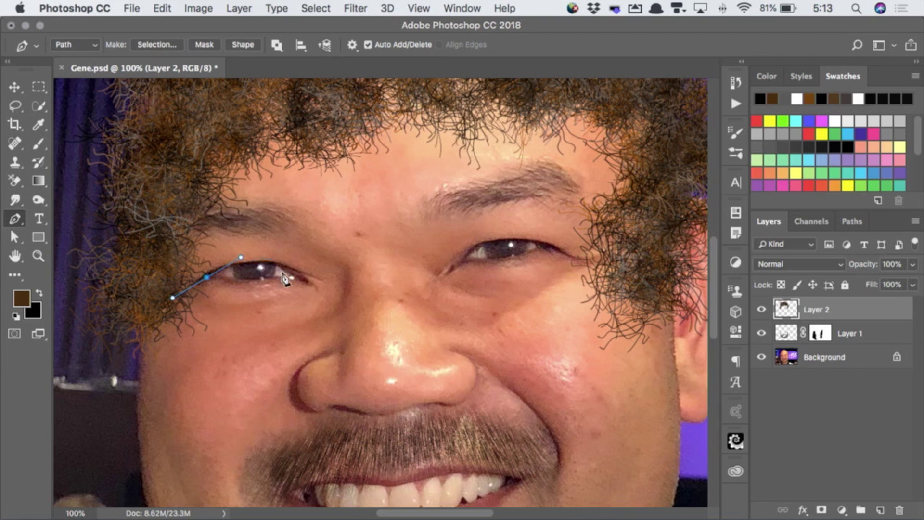
{"action": "left_click_drag", "start_coordinate": [306, 285], "coordinate": [312, 293]}
{"action": "left_click_drag", "start_coordinate": [206, 278], "coordinate": [197, 278]}
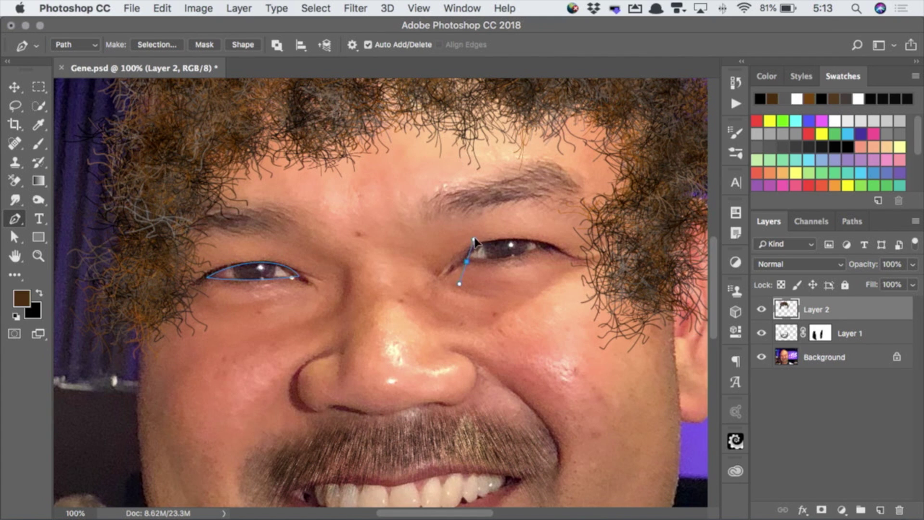
Trace a closed path around the right eye and convert both outlines to a selection
{"action": "left_click", "coordinate": [557, 251]}
{"action": "left_click_drag", "start_coordinate": [559, 256], "coordinate": [581, 263]}
{"action": "left_click_drag", "start_coordinate": [466, 262], "coordinate": [445, 271]}
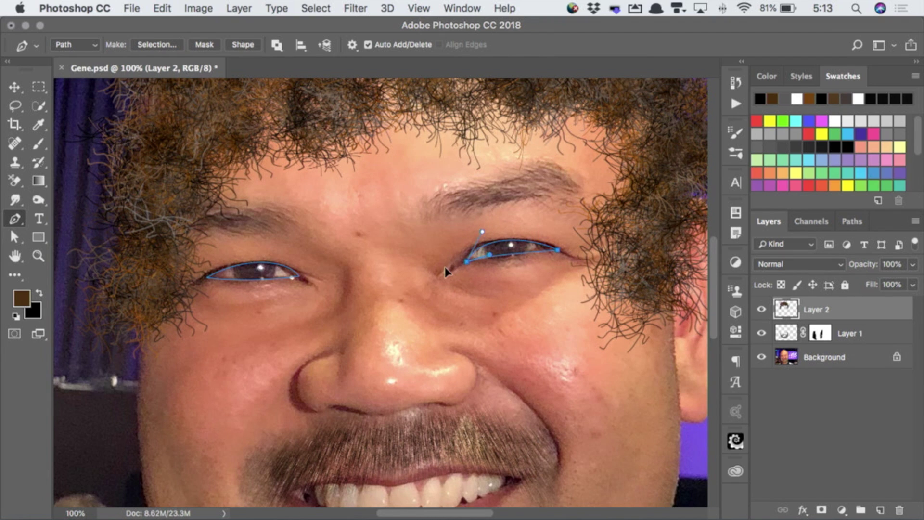
{"action": "key", "text": "super+Return"}
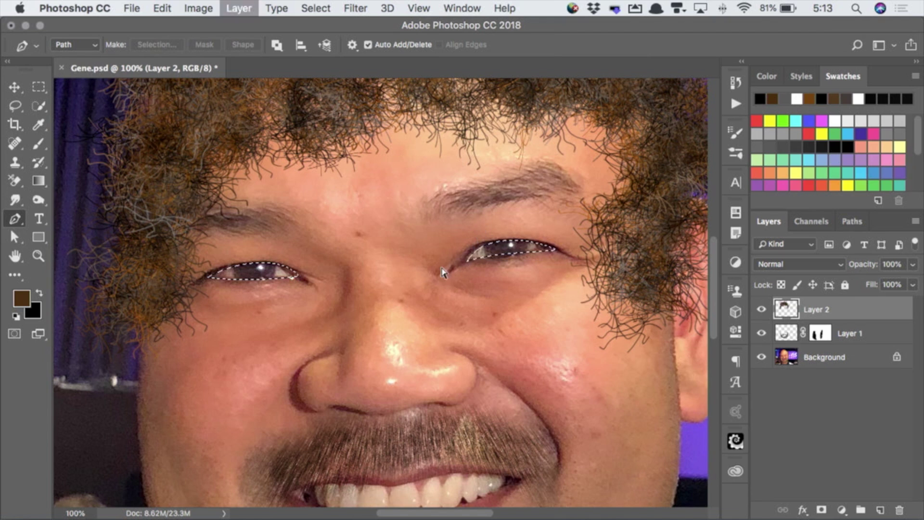
Create a layer named 'eyes', fill the eye selection with white, and deselect
{"action": "key", "text": "super+shift+n"}
{"action": "type", "text": "eyes"}
{"action": "key", "text": "Return"}
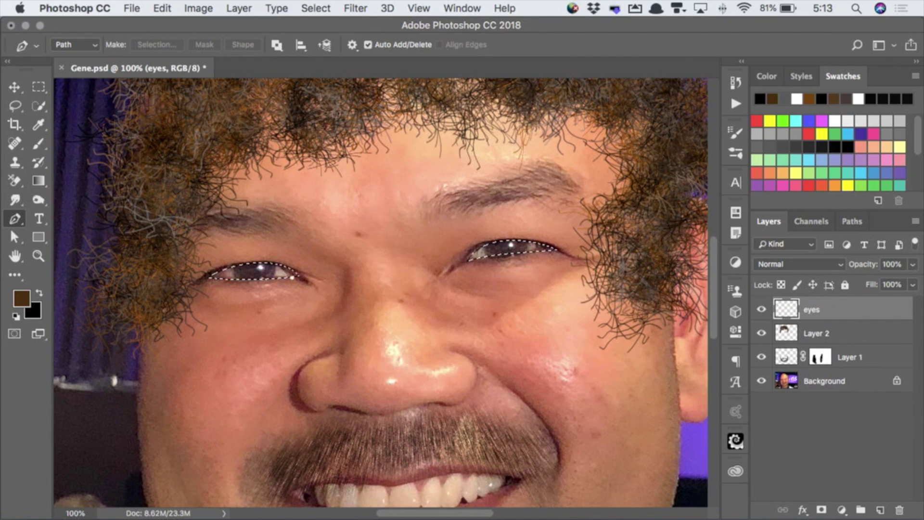
{"action": "left_click", "coordinate": [796, 99]}
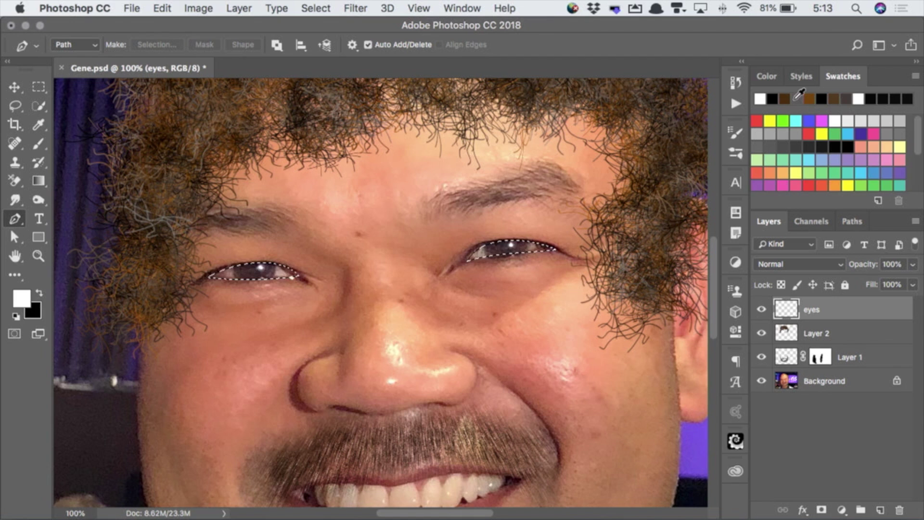
{"action": "key", "text": "alt+BackSpace"}
{"action": "key", "text": "super+d"}
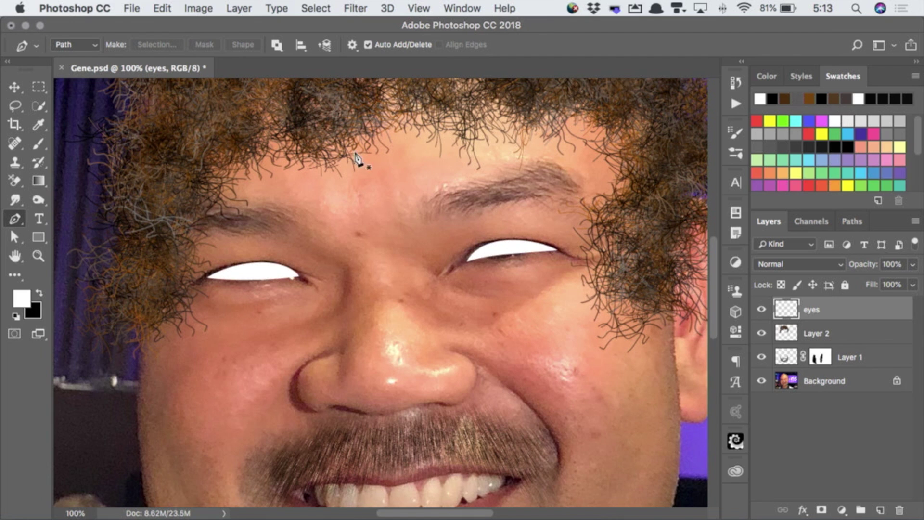
Burn the eye whites grey with an 80 px Highlights brush, then paste the irises onto a new layer
{"action": "key", "text": "o"}
{"action": "key", "text": "bracketleft"}
{"action": "key", "text": "bracketleft"}
{"action": "key", "text": "bracketleft"}
{"action": "key", "text": "bracketleft"}
{"action": "key", "text": "bracketleft"}
{"action": "key", "text": "bracketleft"}
{"action": "key", "text": "bracketleft"}
{"action": "key", "text": "bracketleft"}
{"action": "key", "text": "bracketleft"}
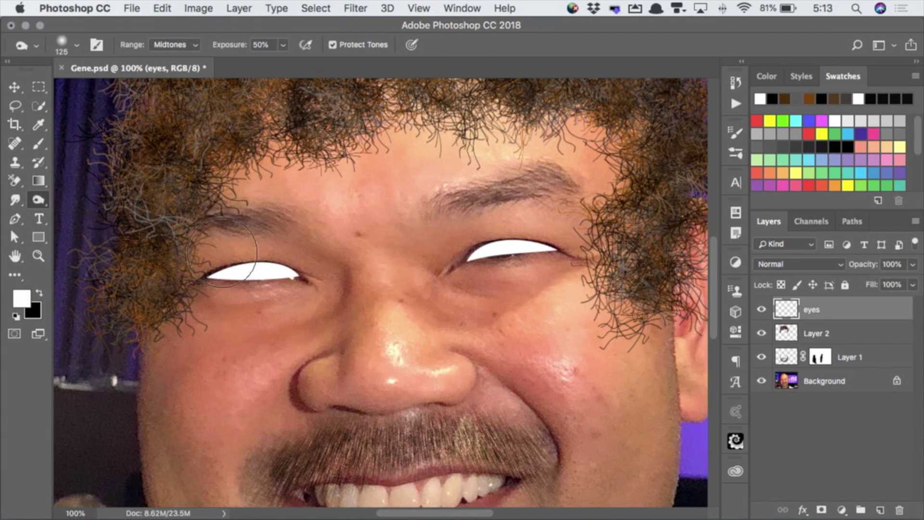
{"action": "right_click", "coordinate": [248, 240]}
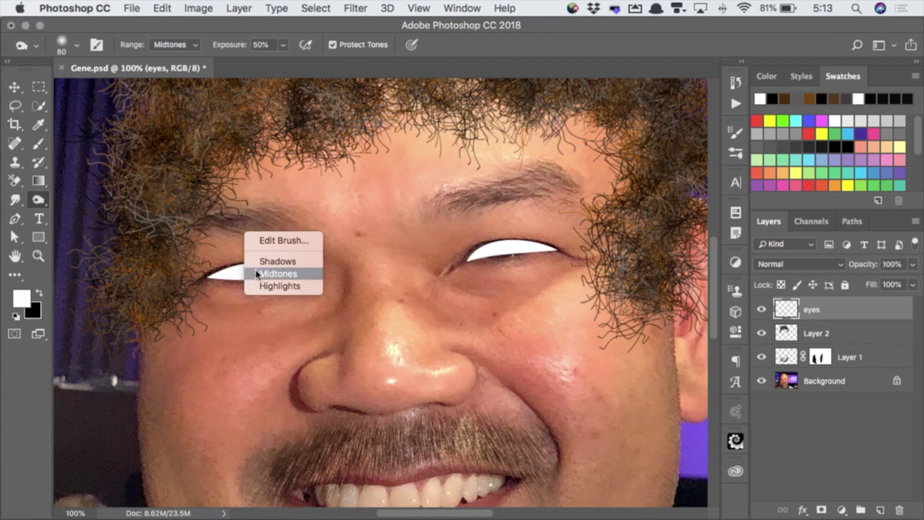
{"action": "left_click", "coordinate": [261, 287]}
{"action": "mouse_move", "coordinate": [207, 262]}
{"action": "left_mouse_down"}
{"action": "mouse_move", "coordinate": [255, 233]}
{"action": "mouse_move", "coordinate": [288, 270]}
{"action": "left_mouse_up"}
{"action": "left_click_drag", "start_coordinate": [474, 253], "coordinate": [480, 240]}
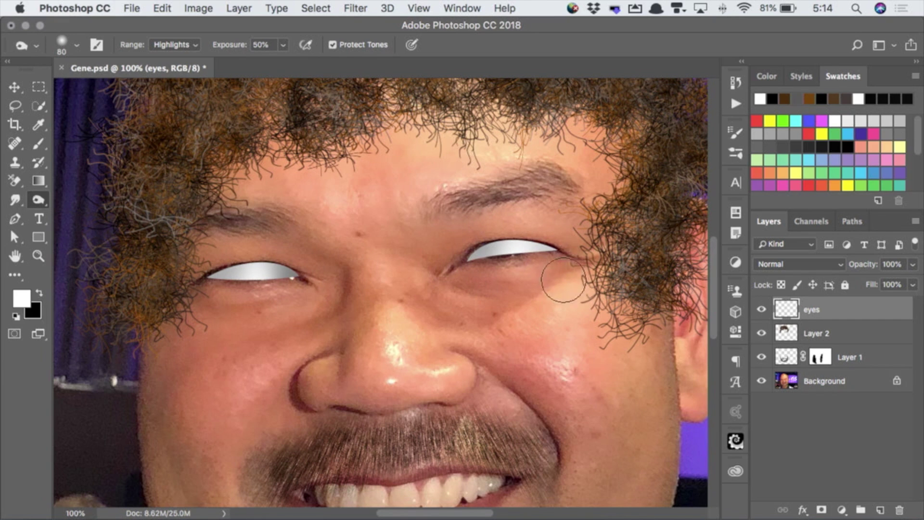
{"action": "key", "text": "super+alt+shift+n"}
{"action": "key", "text": "super+v"}
Move the irises into the eyes, clip Layer 3 to 'eyes', and set it to Multiply
{"action": "key", "text": "v"}
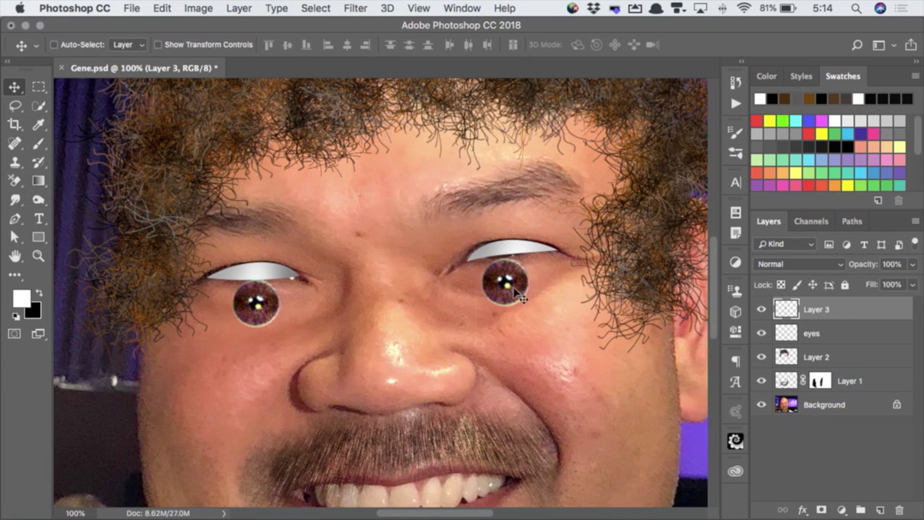
{"action": "left_click_drag", "start_coordinate": [514, 291], "coordinate": [515, 264]}
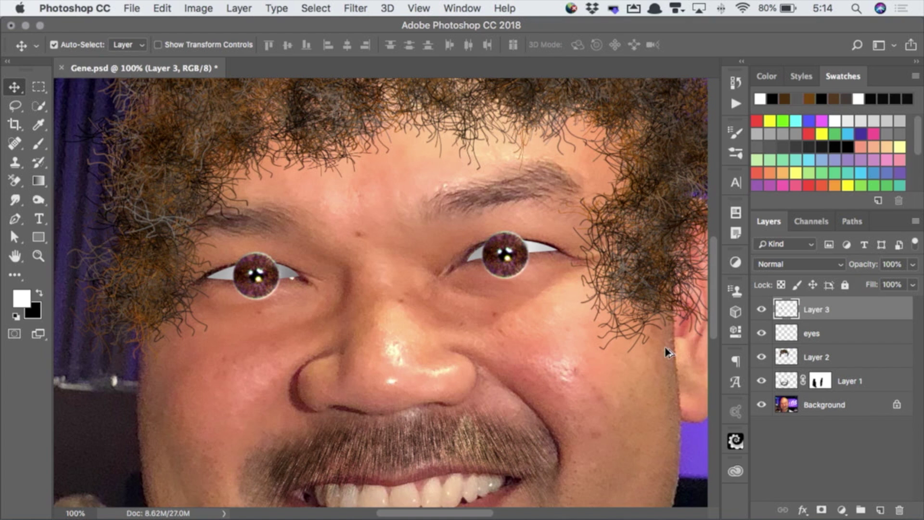
{"action": "key", "text": "super+alt+g"}
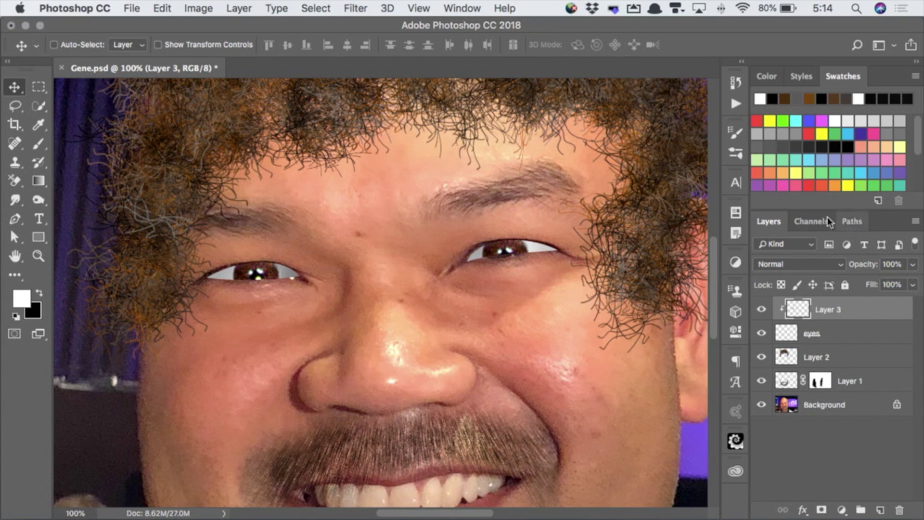
{"action": "left_click", "coordinate": [788, 263]}
{"action": "left_click", "coordinate": [780, 304]}
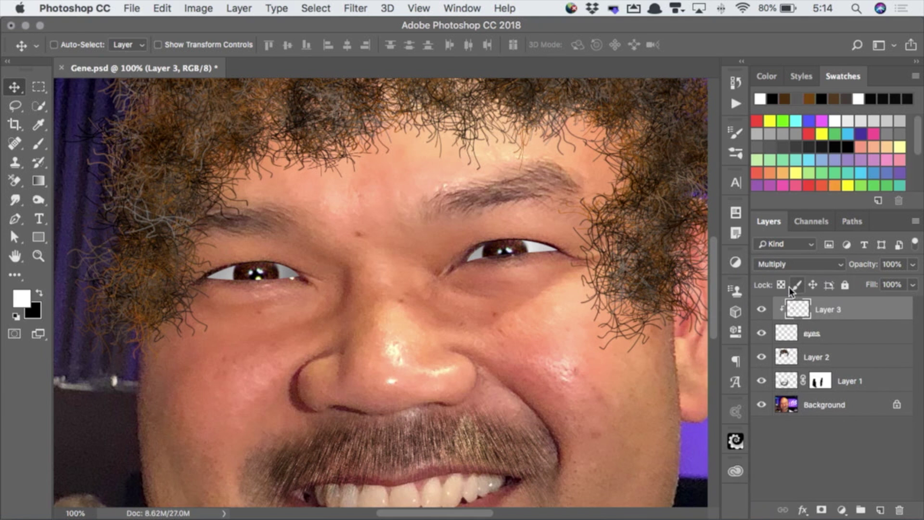
{"action": "key", "text": "super+0"}
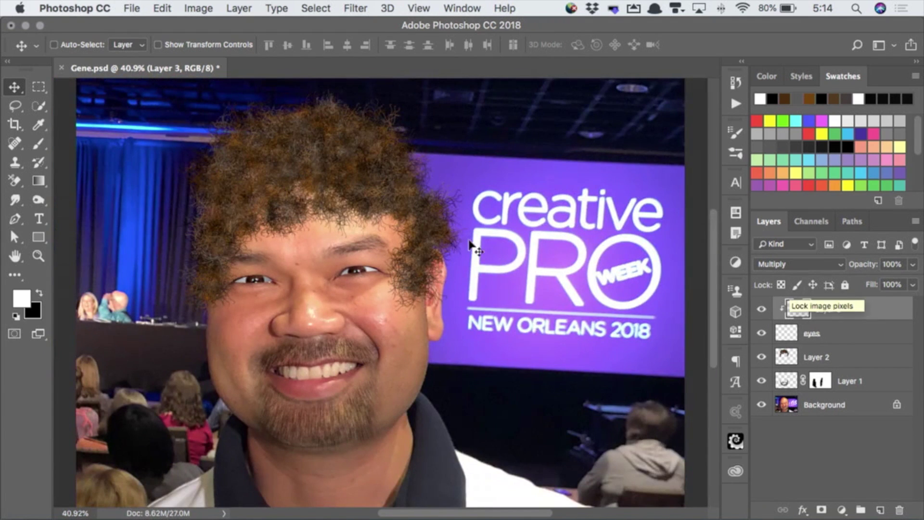
{"action": "mouse_move", "coordinate": [510, 395]}
{"action": "left_mouse_down"}
{"action": "mouse_move", "coordinate": [520, 390]}
{"action": "mouse_move", "coordinate": [498, 393]}
{"action": "mouse_move", "coordinate": [523, 383]}
{"action": "mouse_move", "coordinate": [500, 391]}
{"action": "mouse_move", "coordinate": [520, 398]}
{"action": "mouse_move", "coordinate": [519, 387]}
{"action": "left_mouse_up"}
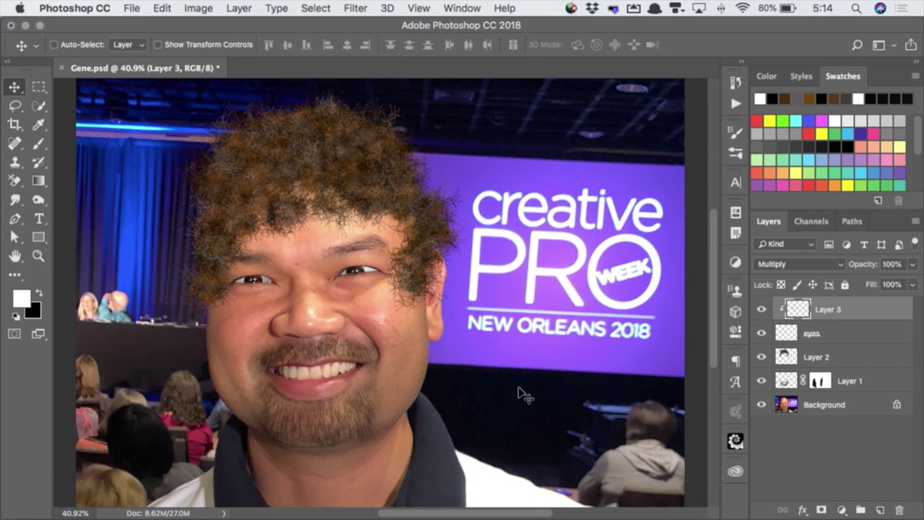
Reshape the Background photo's nose with a size-200 Forward Warp in Liquify
{"action": "left_click", "coordinate": [796, 405]}
{"action": "left_click", "coordinate": [354, 8]}
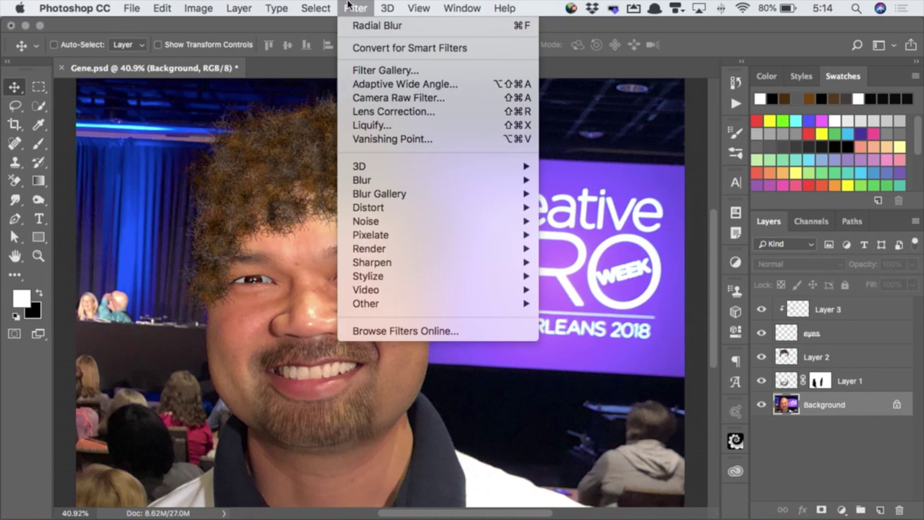
{"action": "left_click", "coordinate": [390, 125]}
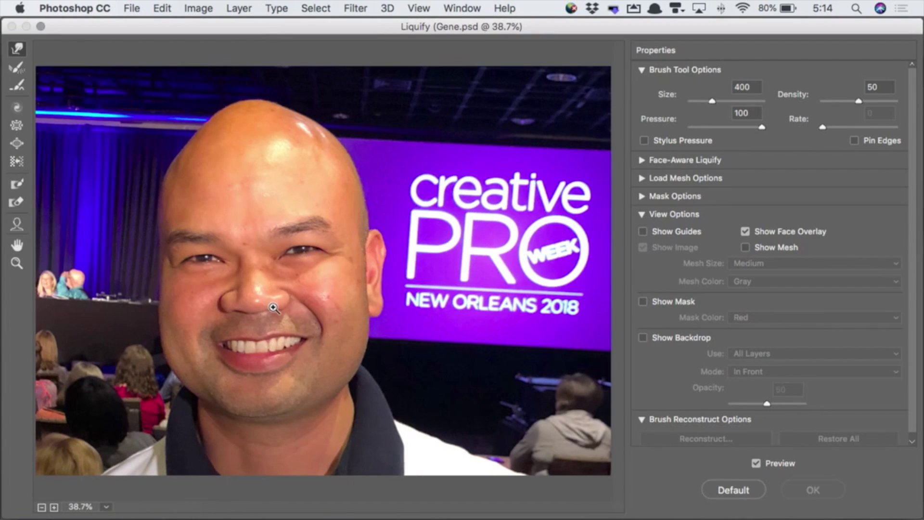
{"action": "scroll", "coordinate": [268, 305], "scroll_direction": "up", "scroll_amount": 1}
{"action": "key", "text": "bracketleft"}
{"action": "key", "text": "bracketleft"}
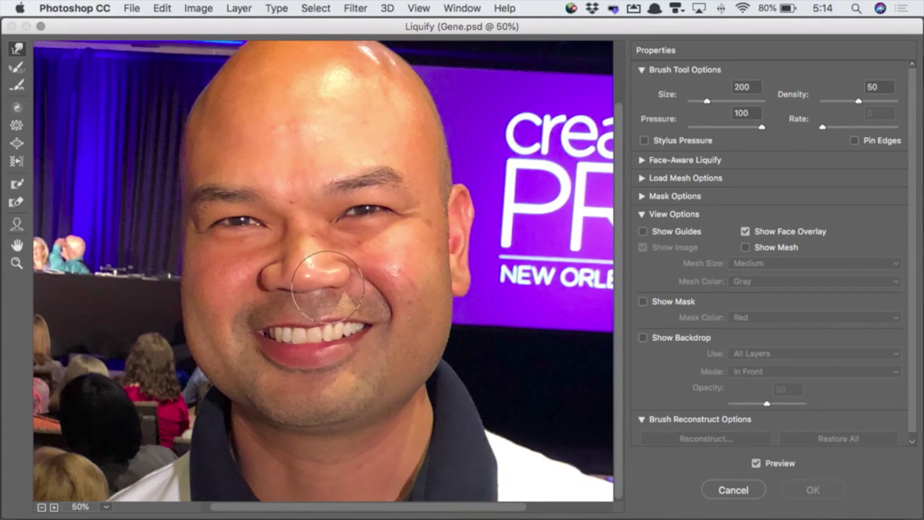
{"action": "left_click_drag", "start_coordinate": [332, 289], "coordinate": [339, 274]}
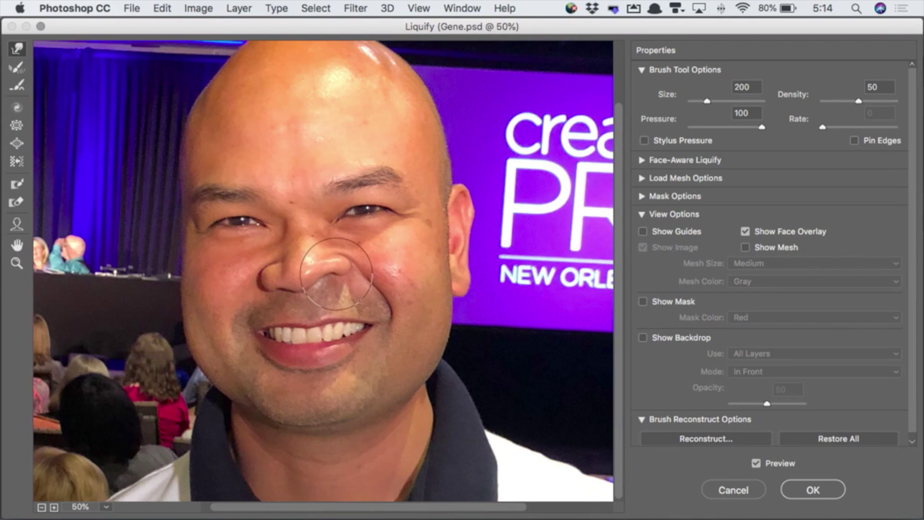
{"action": "mouse_move", "coordinate": [264, 165]}
{"action": "left_mouse_down"}
{"action": "mouse_move", "coordinate": [336, 149]}
{"action": "mouse_move", "coordinate": [320, 165]}
{"action": "left_mouse_up"}
{"action": "left_click", "coordinate": [812, 490]}
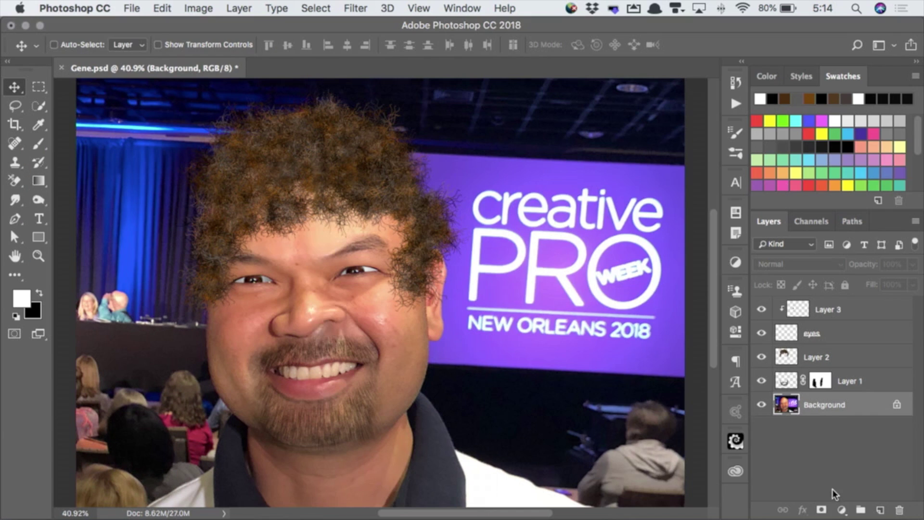